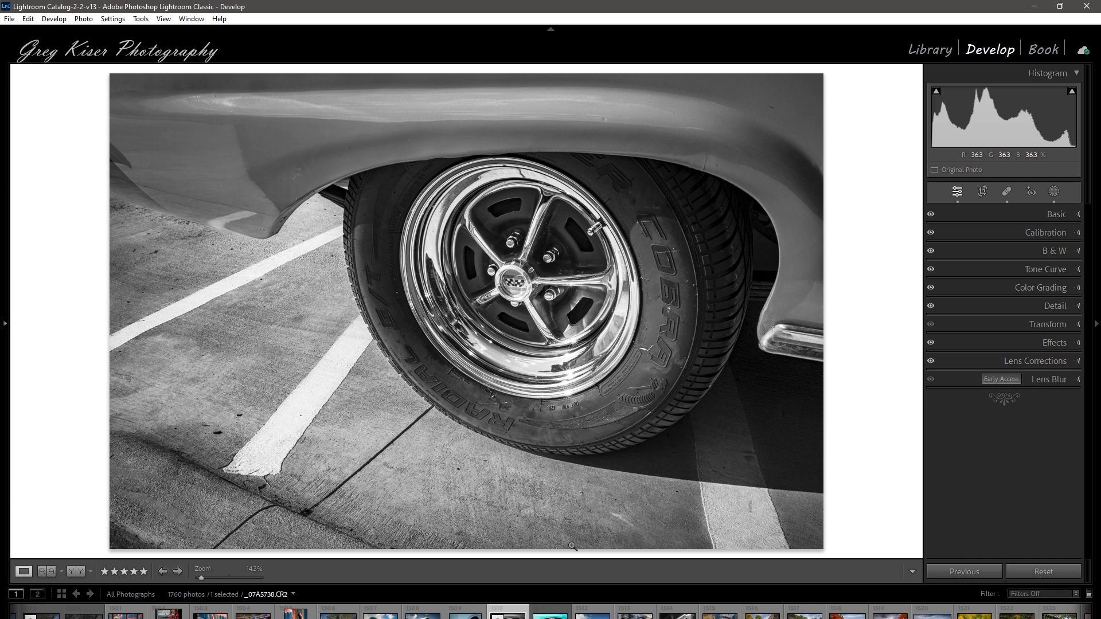
- Create a virtual copy of the black-and-white wheel photo and reset all of the copy's develop settings
key(ctrl+apostrophe)
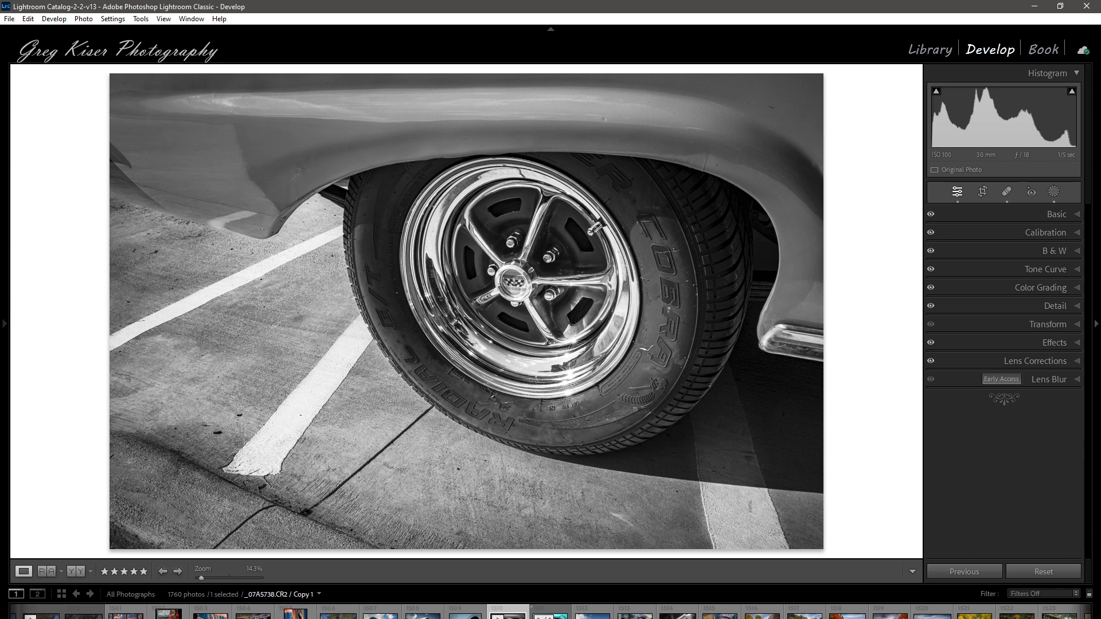
key(ctrl+shift+r)
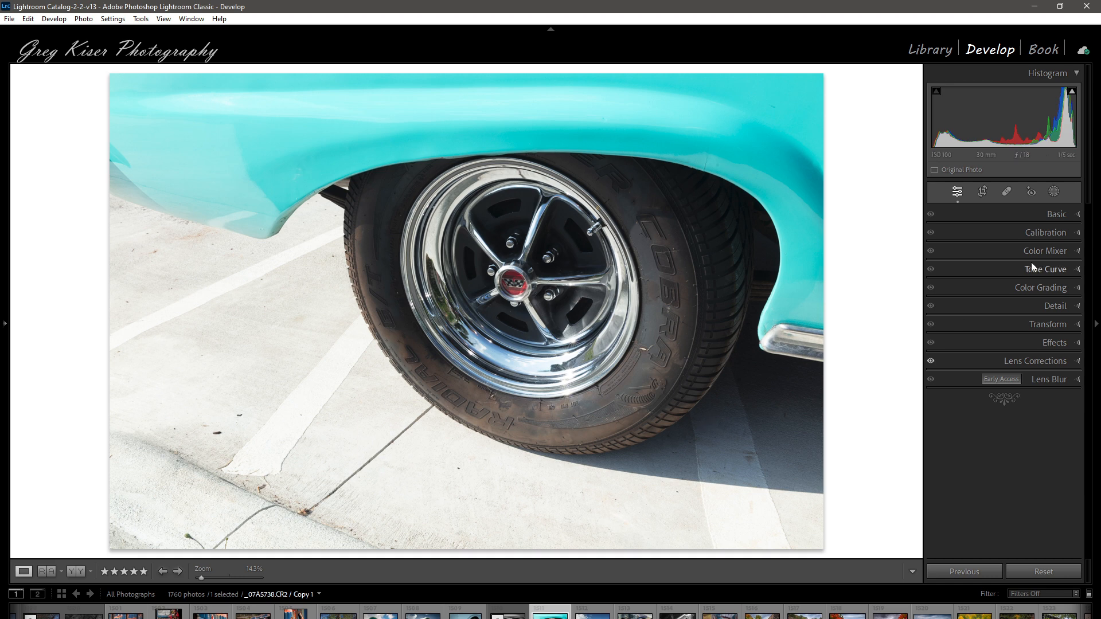
- Browse the profiles and apply the B&W 07 profile to the copy
click(1078, 216)
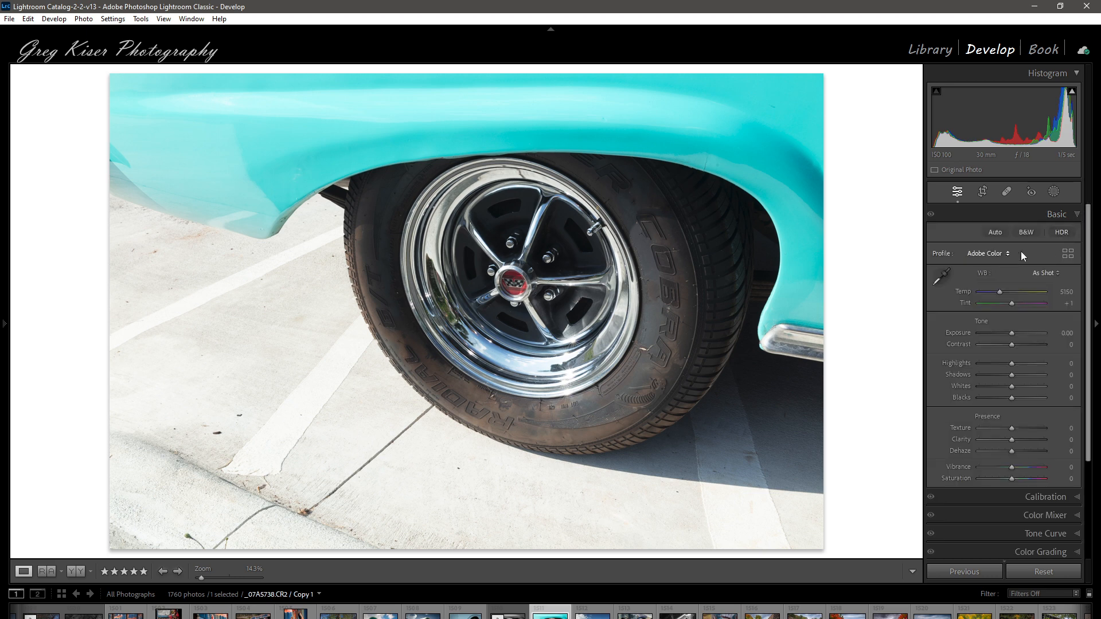
click(1070, 256)
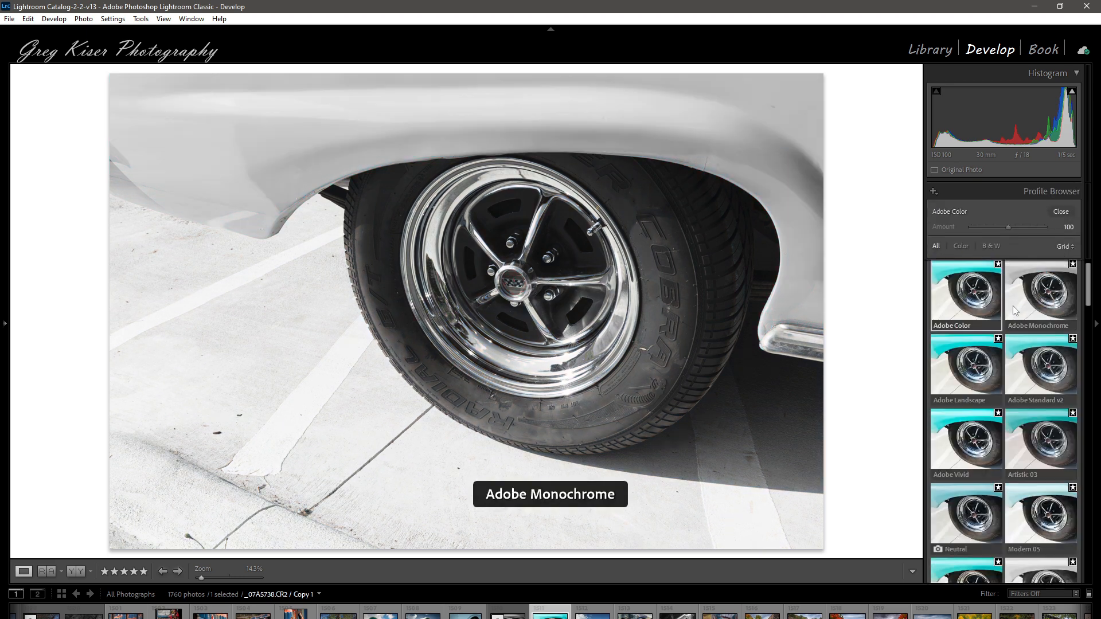
scroll(1012, 372, down, 2)
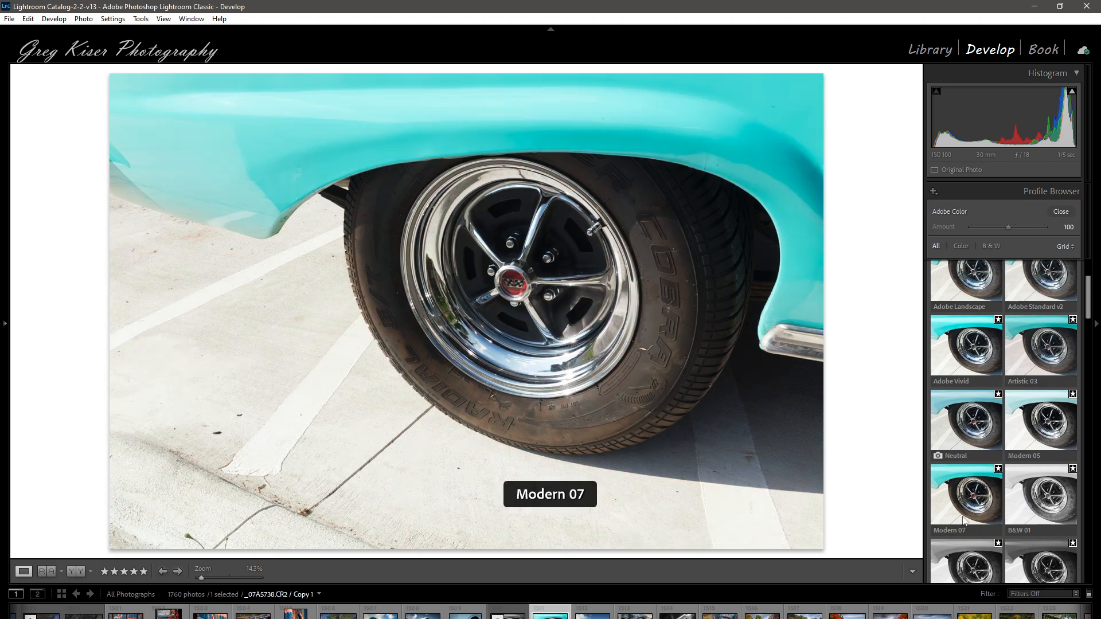
scroll(983, 502, down, 4)
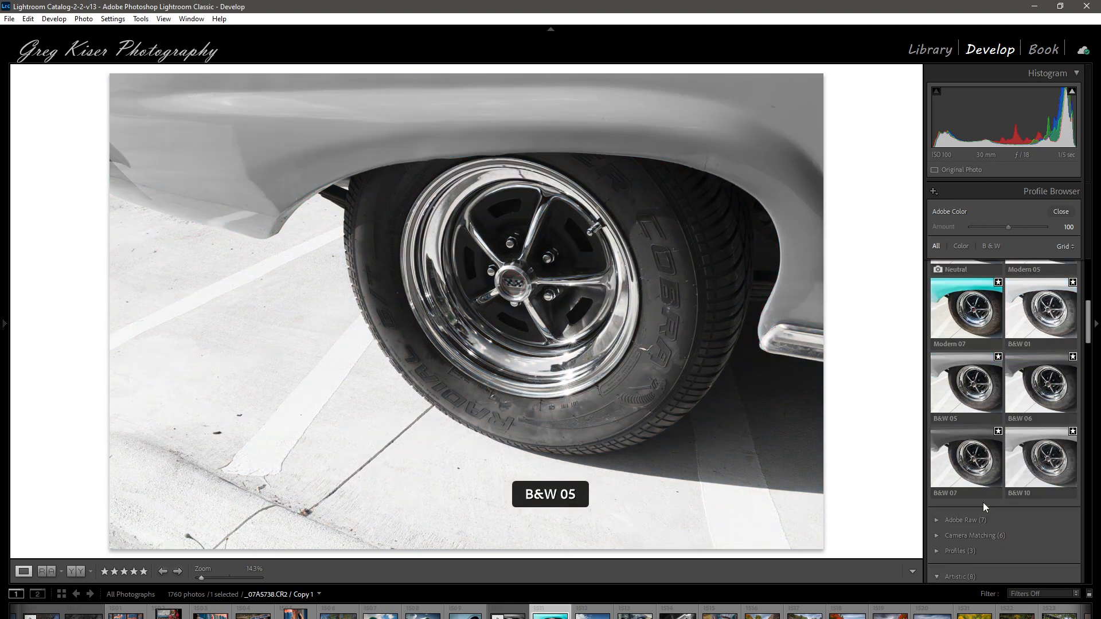
click(970, 469)
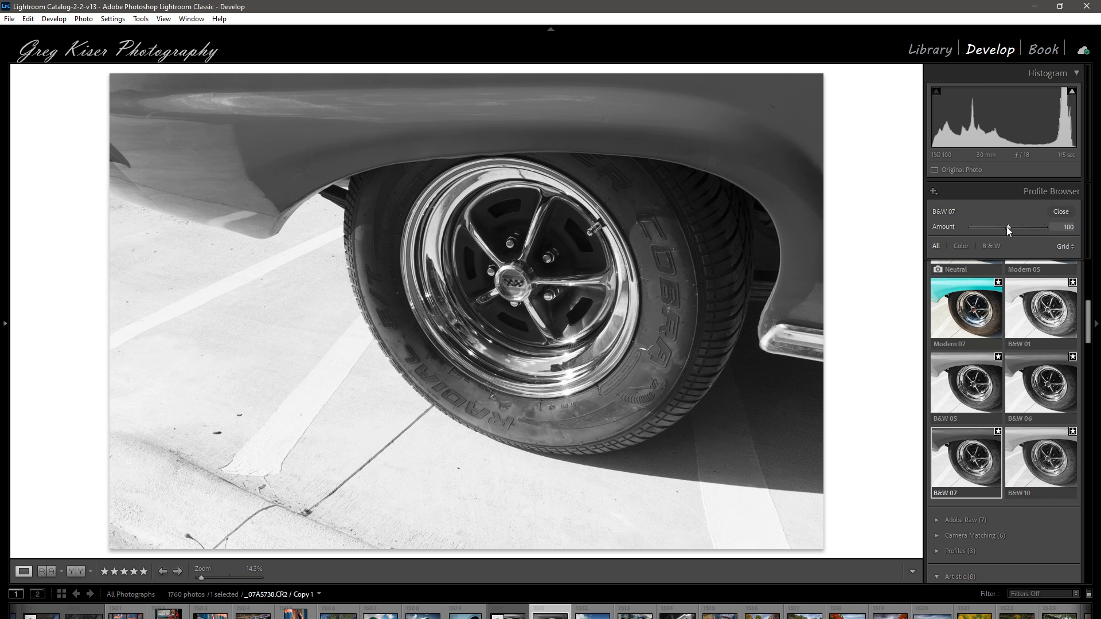
- Try stronger and weaker profile amounts, set the B&W 07 amount to 77, and close the profile browser
drag(1008, 227, 1019, 227)
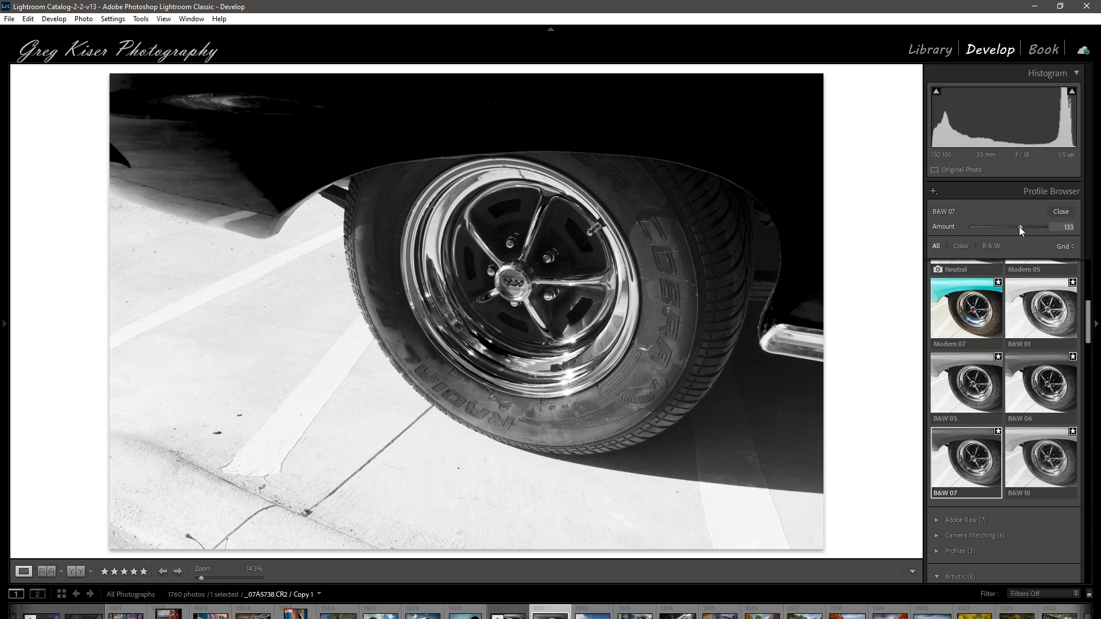
double_click(1020, 227)
drag(1006, 226, 998, 226)
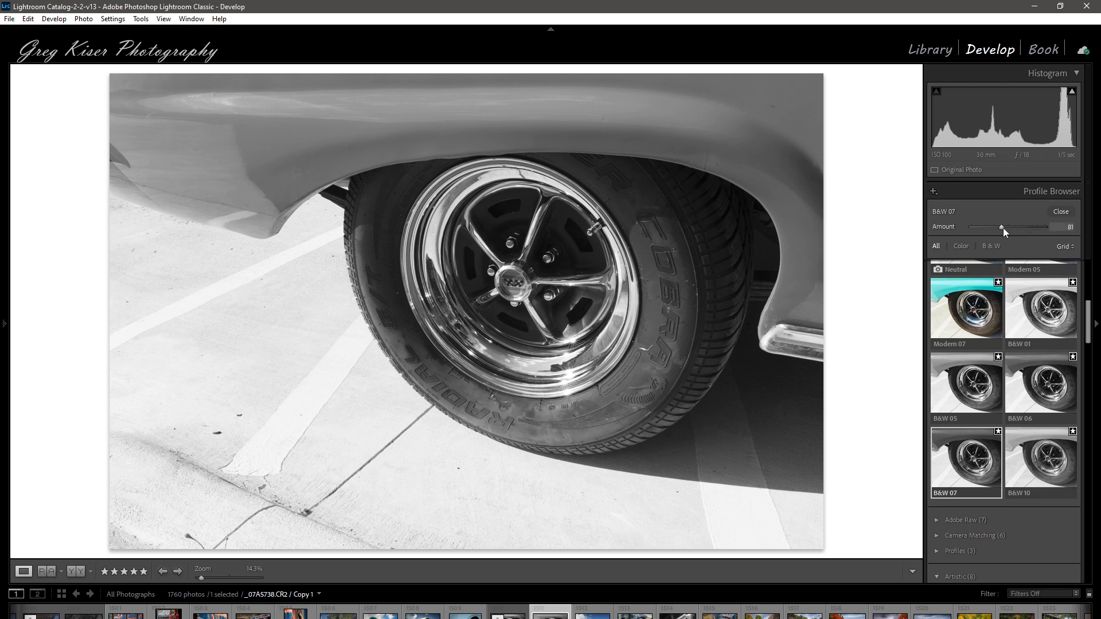
drag(1001, 228, 999, 228)
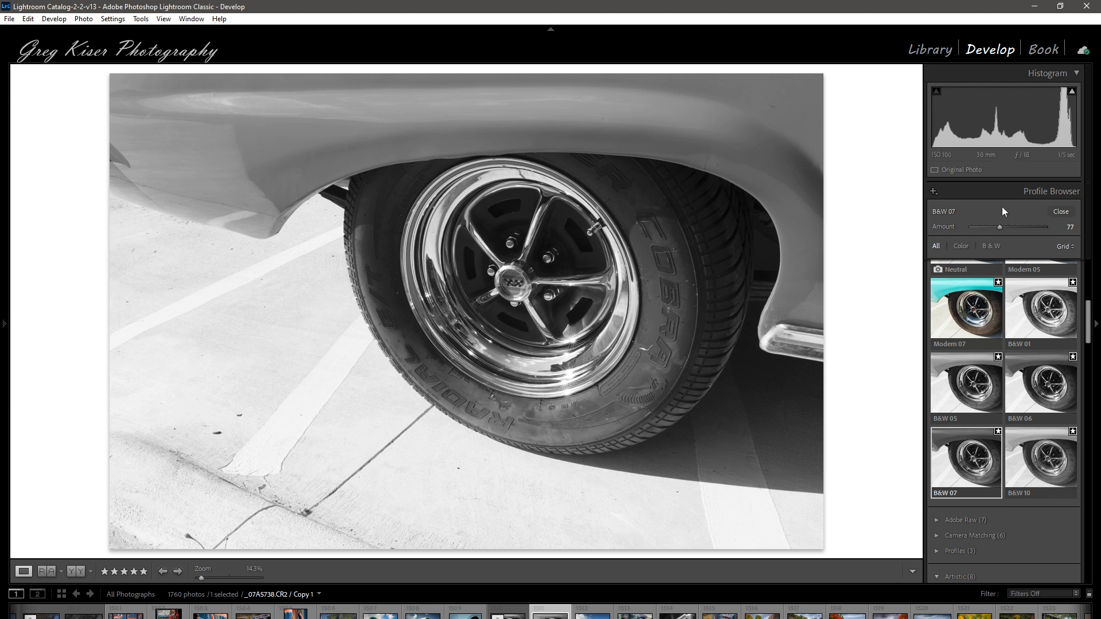
click(1062, 212)
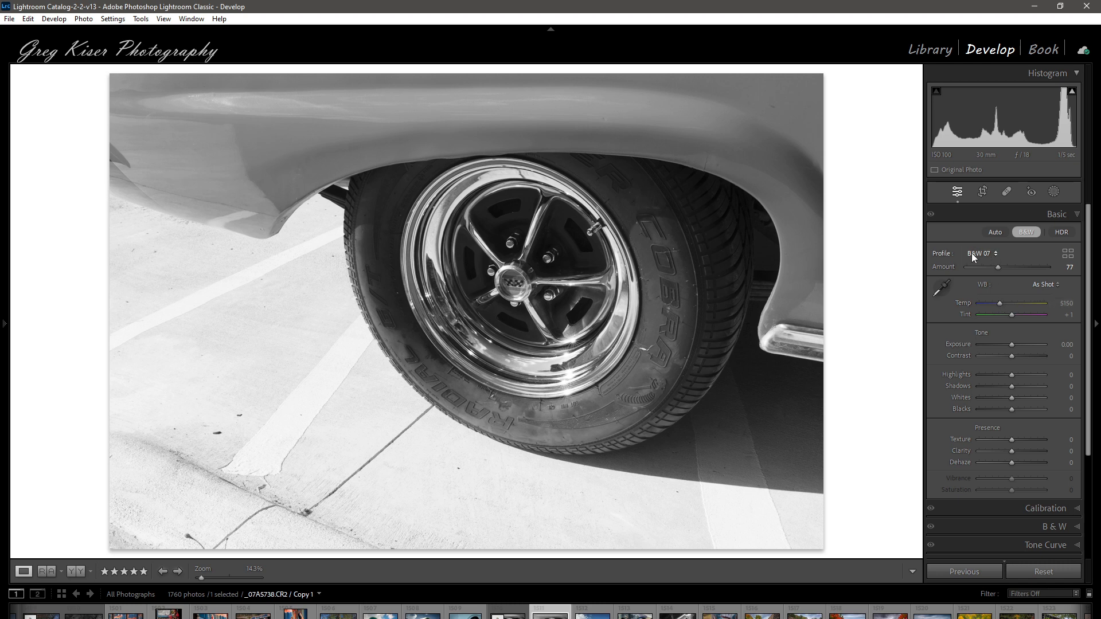
- Test a warmer temperature, reset it, and set the white balance tint to -21
mouse_move(1000, 303)
mouse_down()
mouse_move(1016, 299)
mouse_move(995, 300)
mouse_move(1006, 302)
mouse_up()
double_click(1008, 303)
drag(1009, 314, 1006, 314)
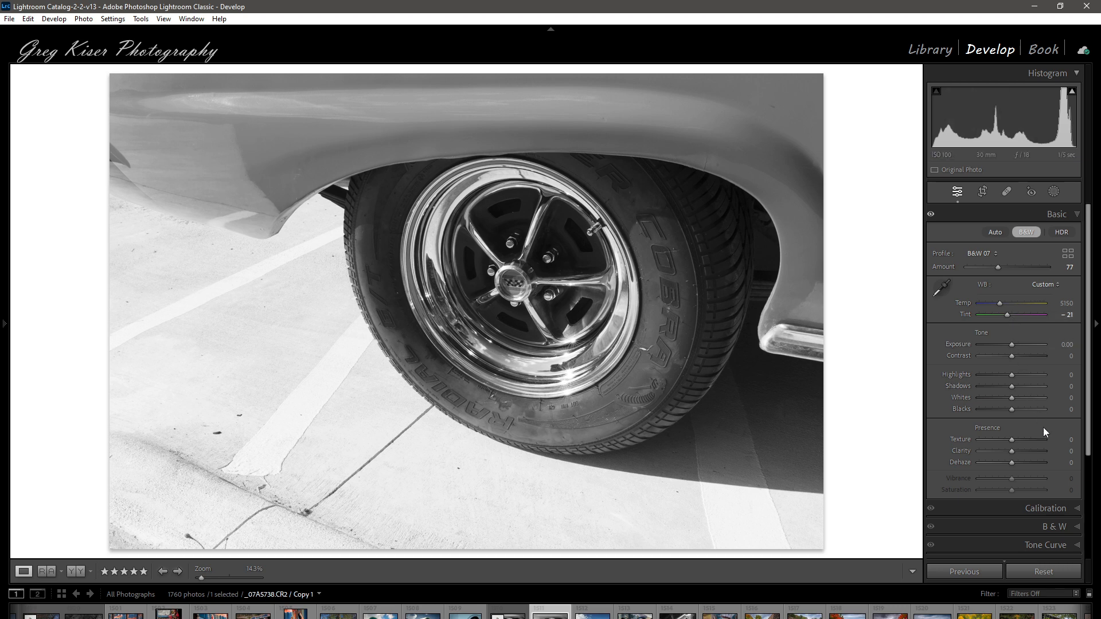
- In the calibration settings, set the Red Primary hue to -32 and its saturation to -25
click(1077, 510)
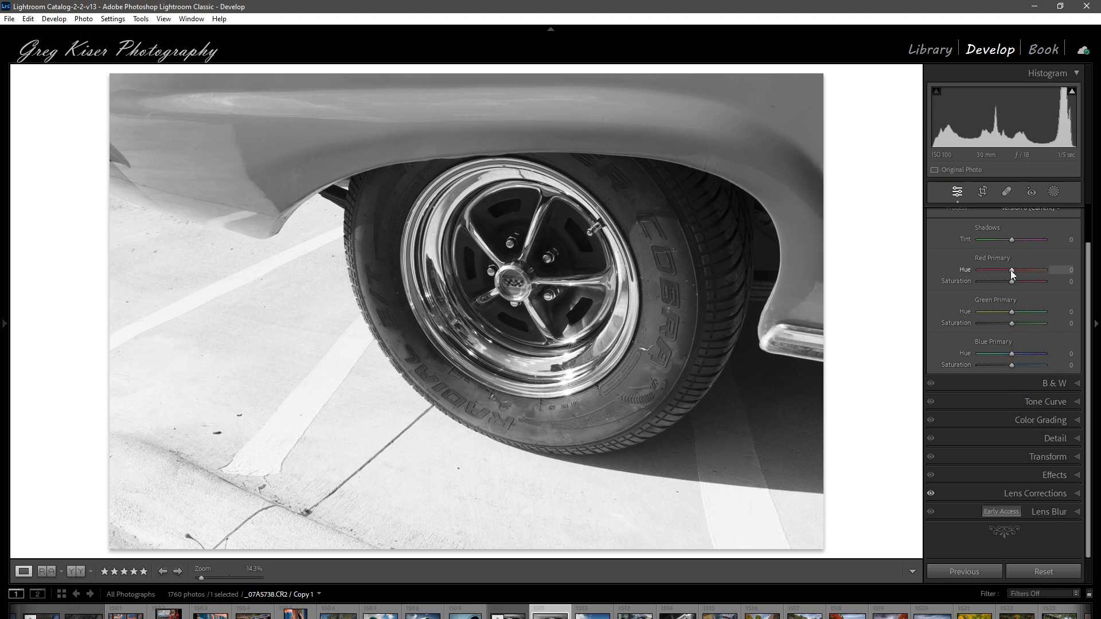
mouse_move(1012, 270)
mouse_down()
mouse_move(1003, 270)
mouse_move(1028, 269)
mouse_move(1000, 266)
mouse_up()
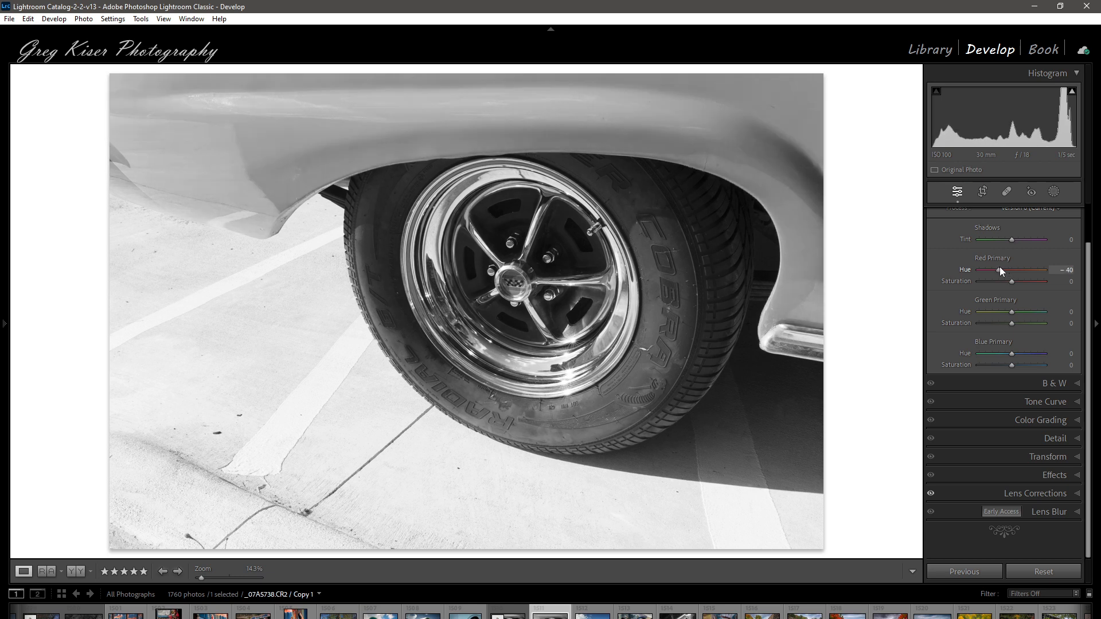
drag(1000, 268, 1003, 268)
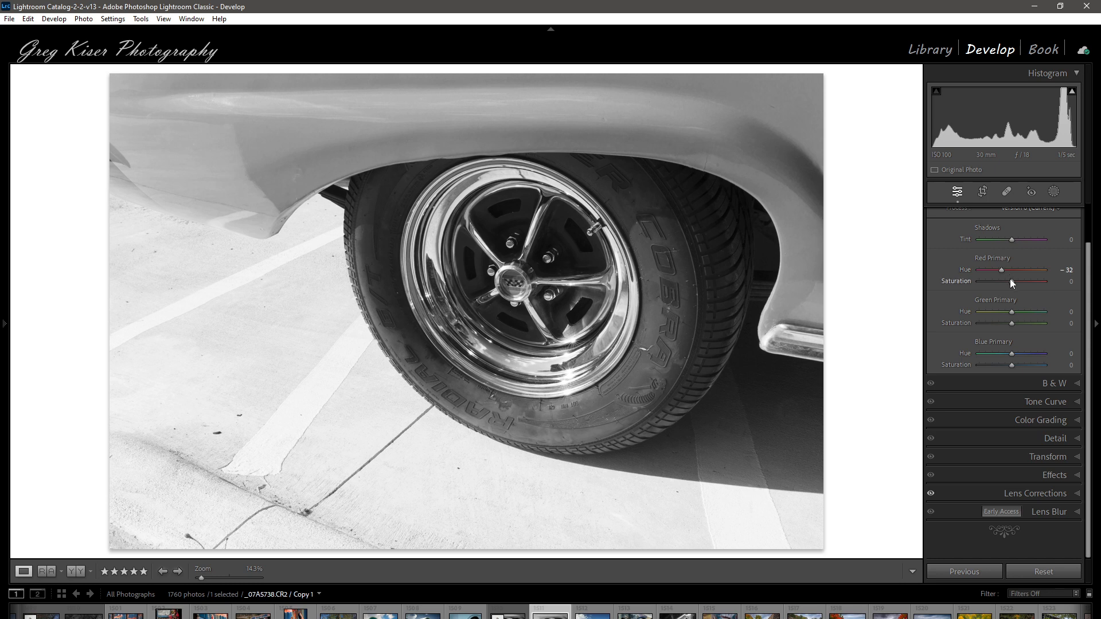
drag(1012, 282, 1004, 283)
- Set the Green Primary hue to -11 and saturation to -19, and the Blue Primary hue to -25 and saturation to +7
drag(1011, 312, 1005, 353)
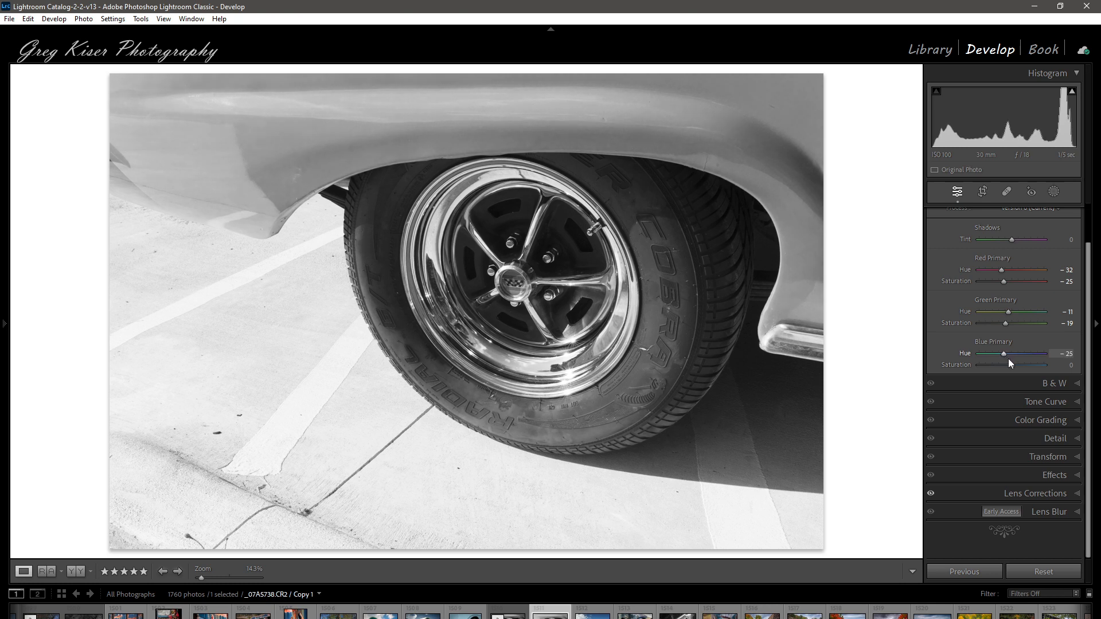
drag(1005, 364, 1015, 364)
- Compare the photo with the calibration adjustments switched off and on, leaving them enabled
scroll(956, 284, up, 1)
scroll(956, 281, up, 1)
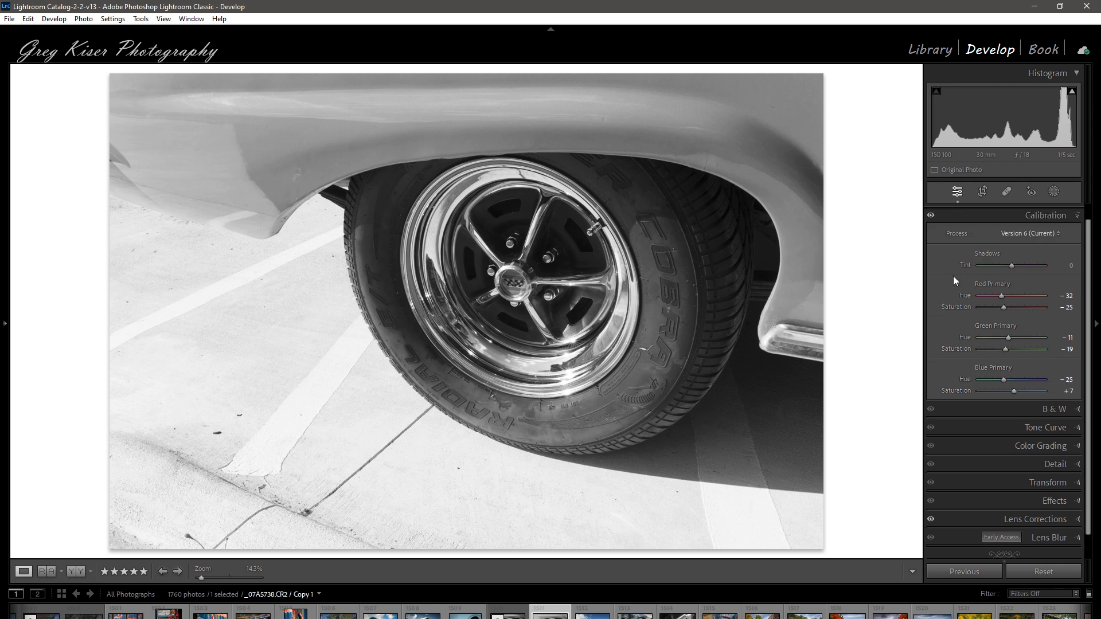
click(932, 217)
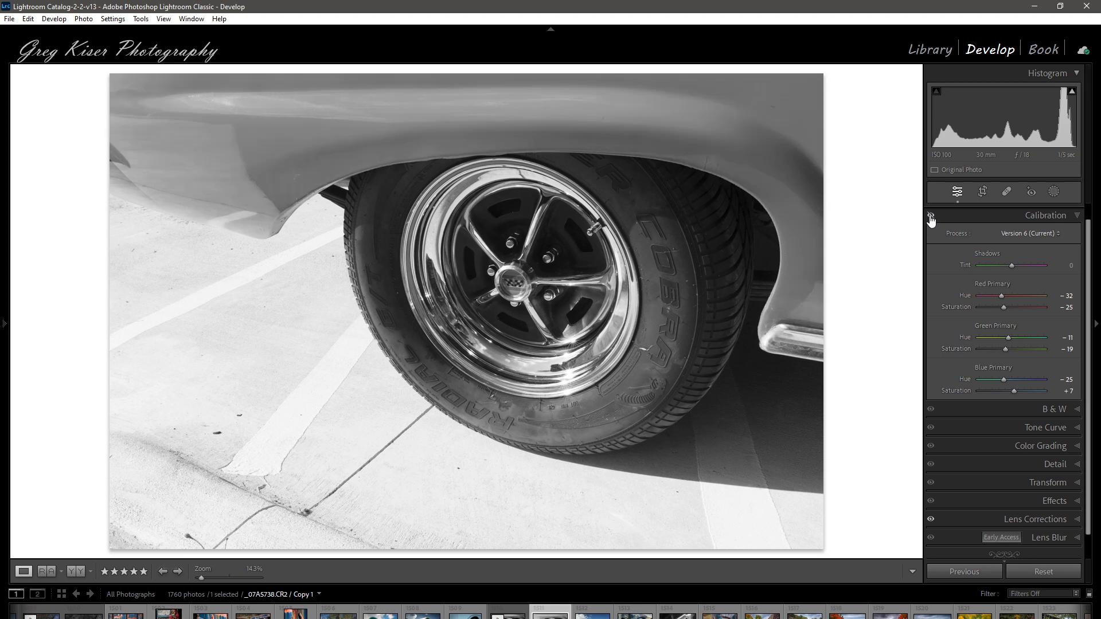
click(931, 216)
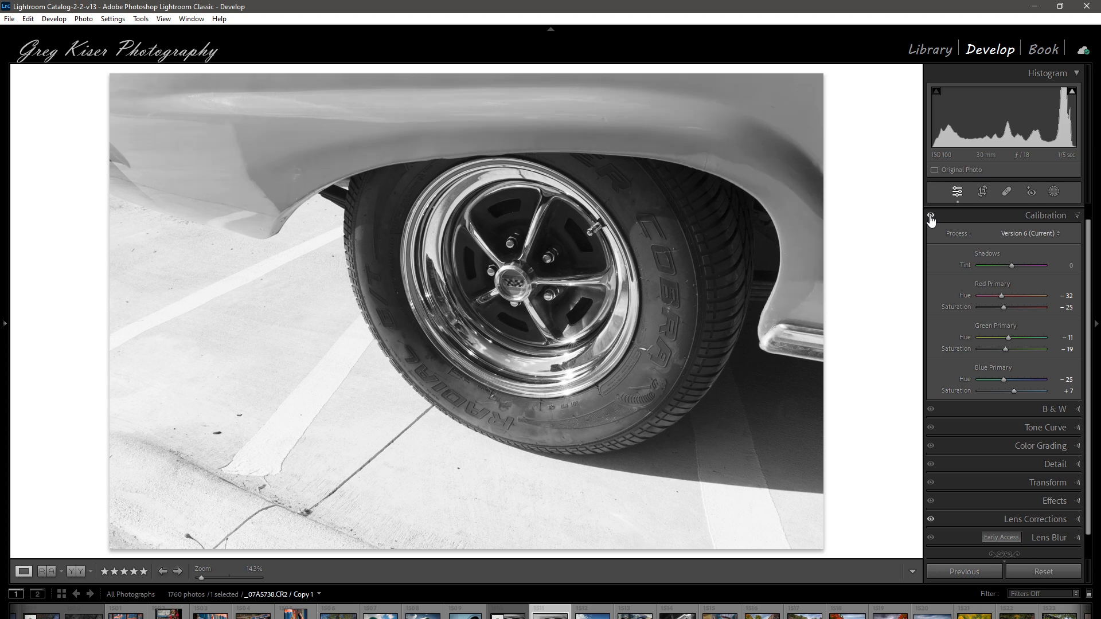
click(930, 217)
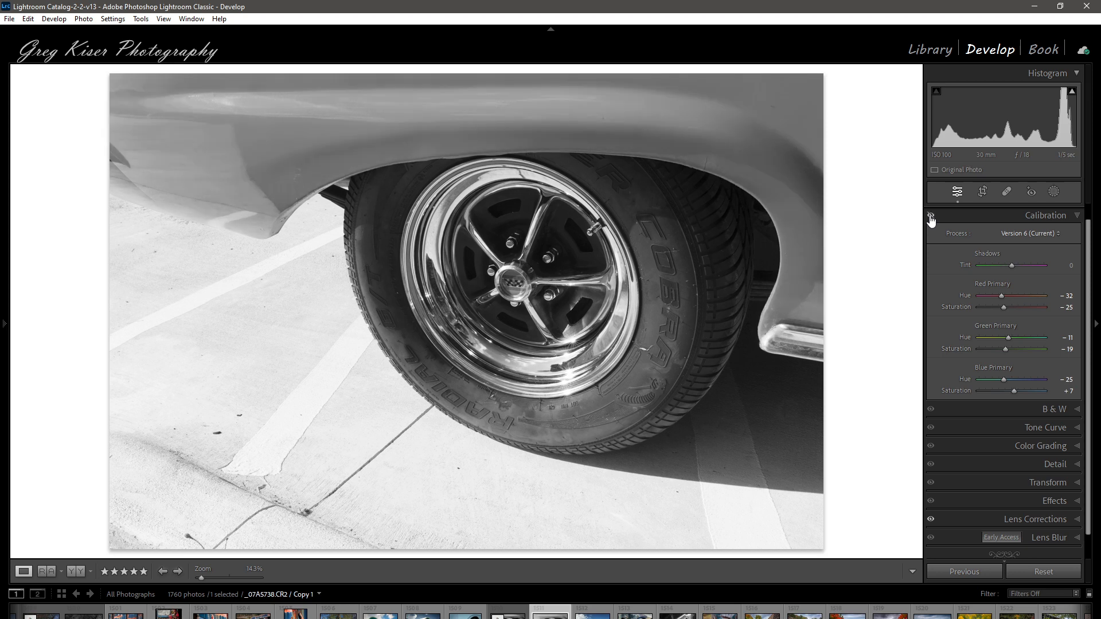
click(931, 217)
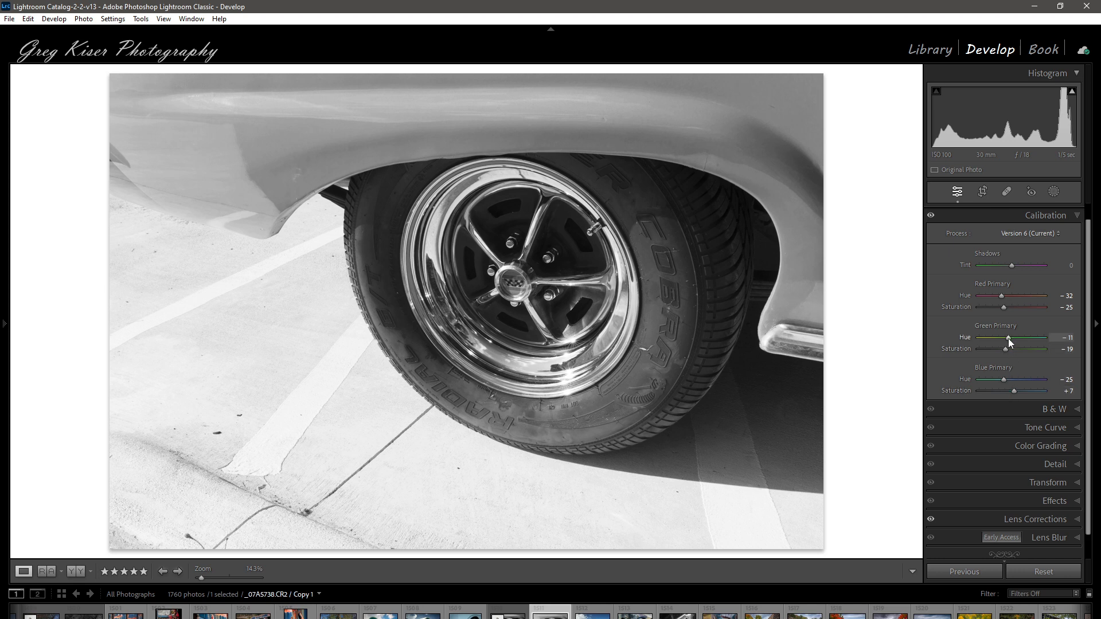
- Raise the calibration's Green Primary hue to slightly below +30
drag(1008, 338, 1021, 340)
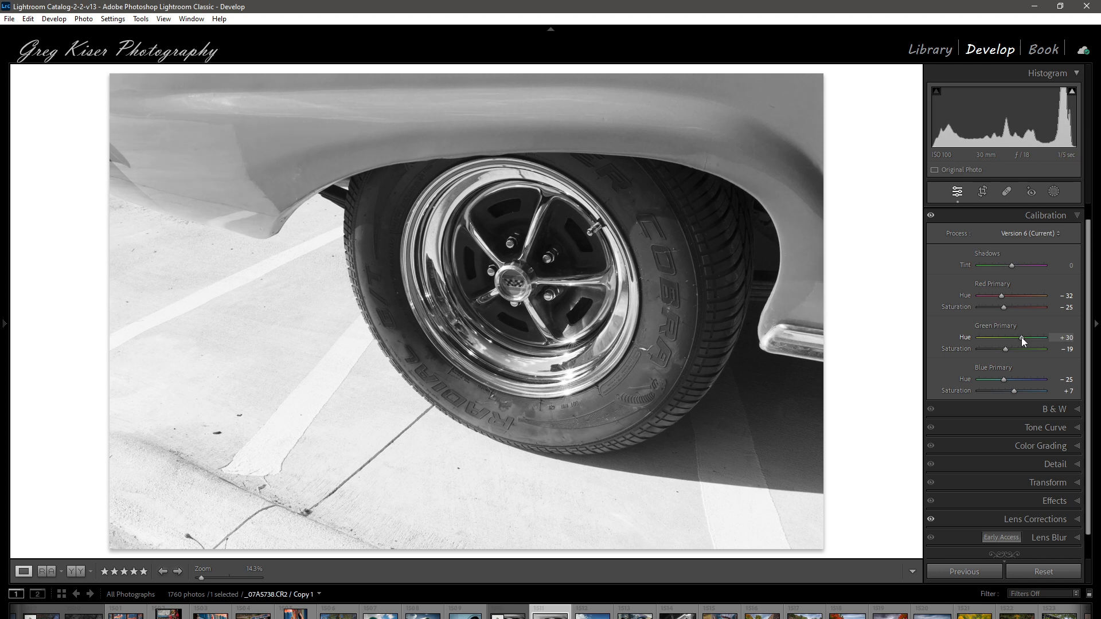
drag(1020, 337, 1018, 337)
- In the Black & White Mix, set Red to +23 and Orange to -50
click(1077, 409)
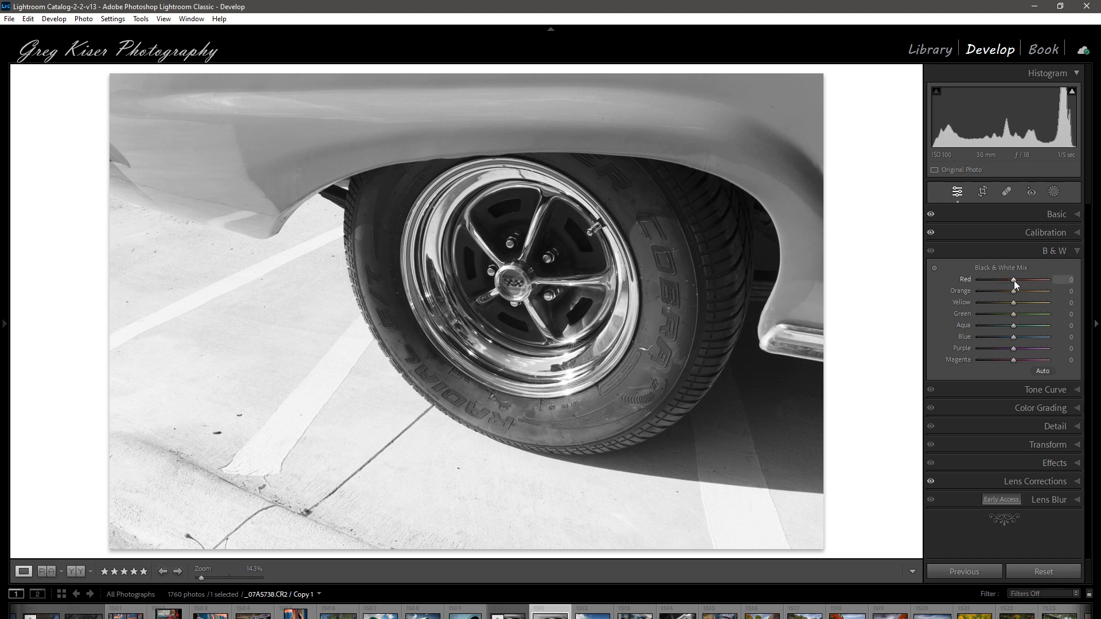
mouse_move(1014, 281)
mouse_down()
mouse_move(993, 280)
mouse_move(1022, 278)
mouse_up()
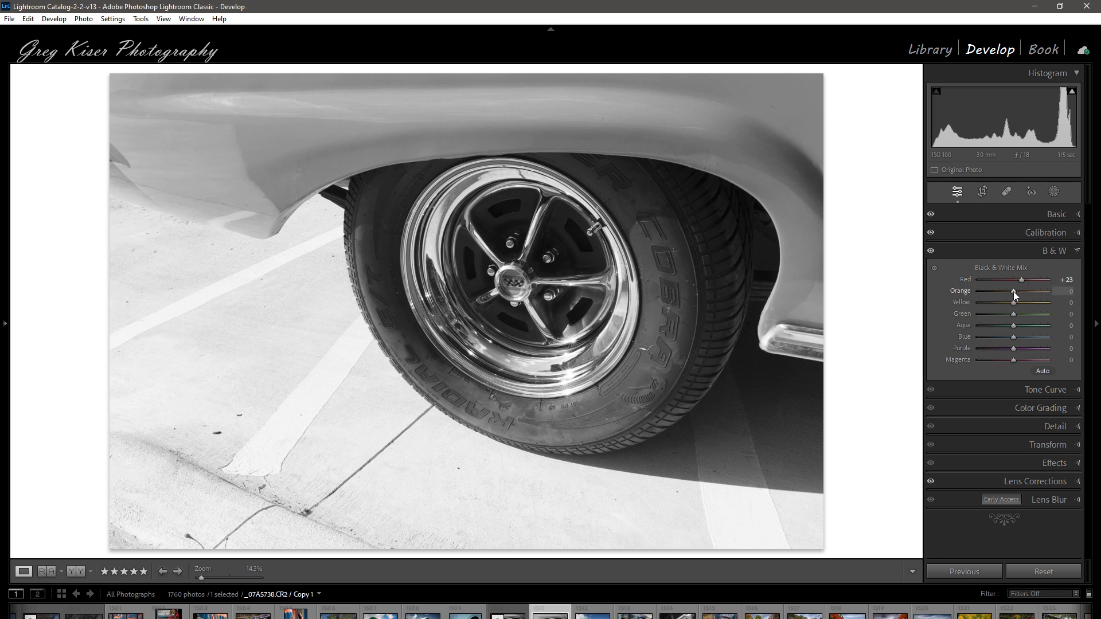
mouse_move(1014, 292)
mouse_down()
mouse_move(998, 291)
mouse_move(1030, 293)
mouse_move(999, 292)
mouse_up()
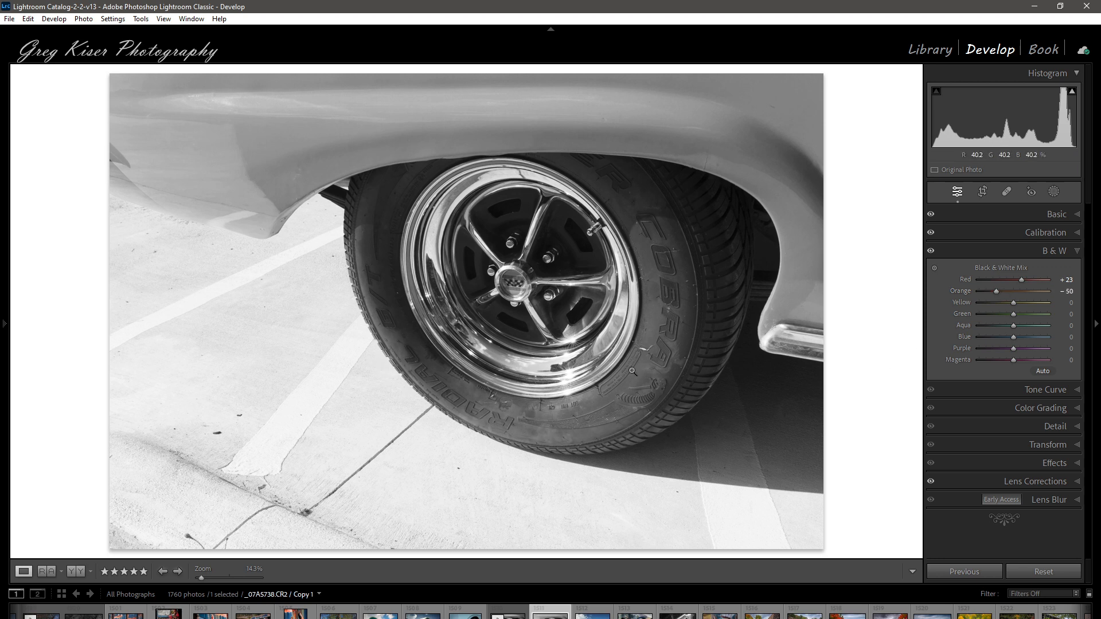
- Compare before and after views of the copy and of the finished original photo, and return to the copy
key(backslash)
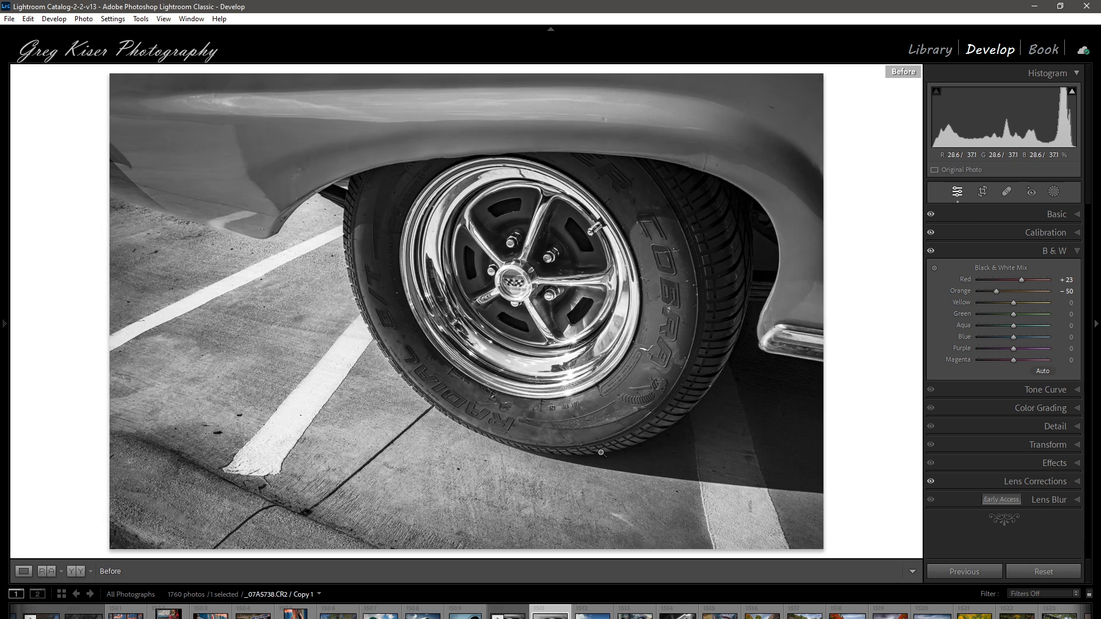
key(backslash)
click(497, 613)
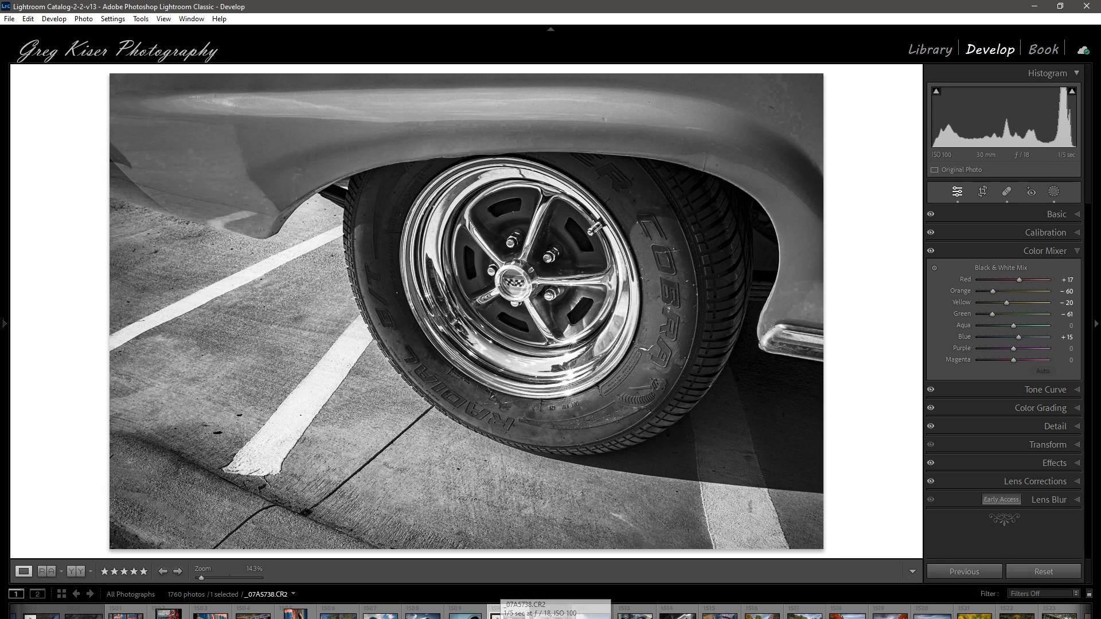
key(backslash)
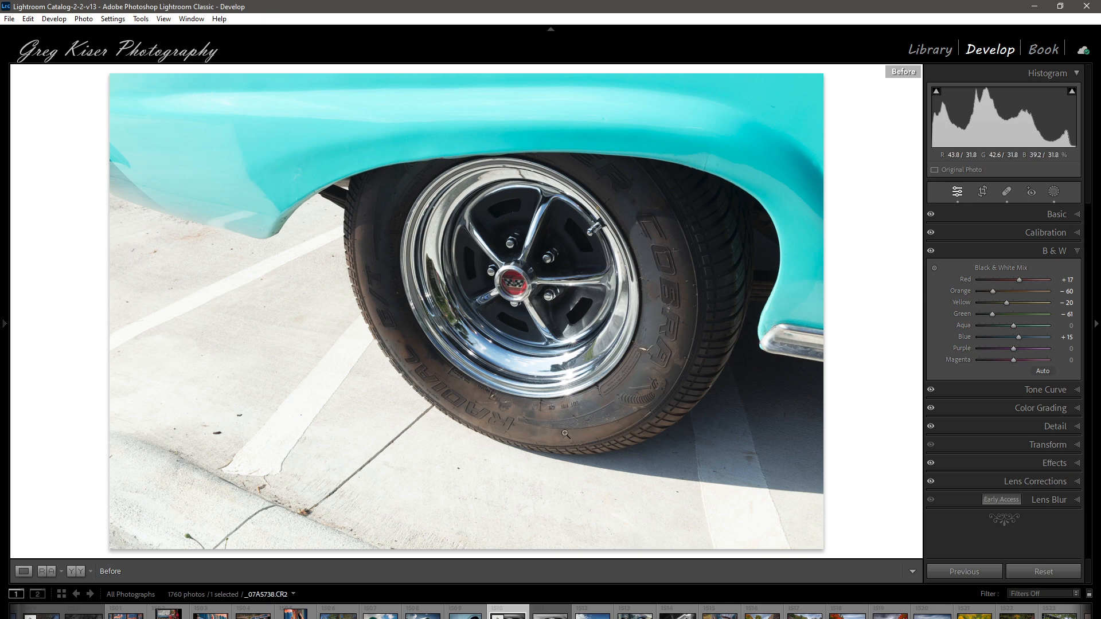
key(backslash)
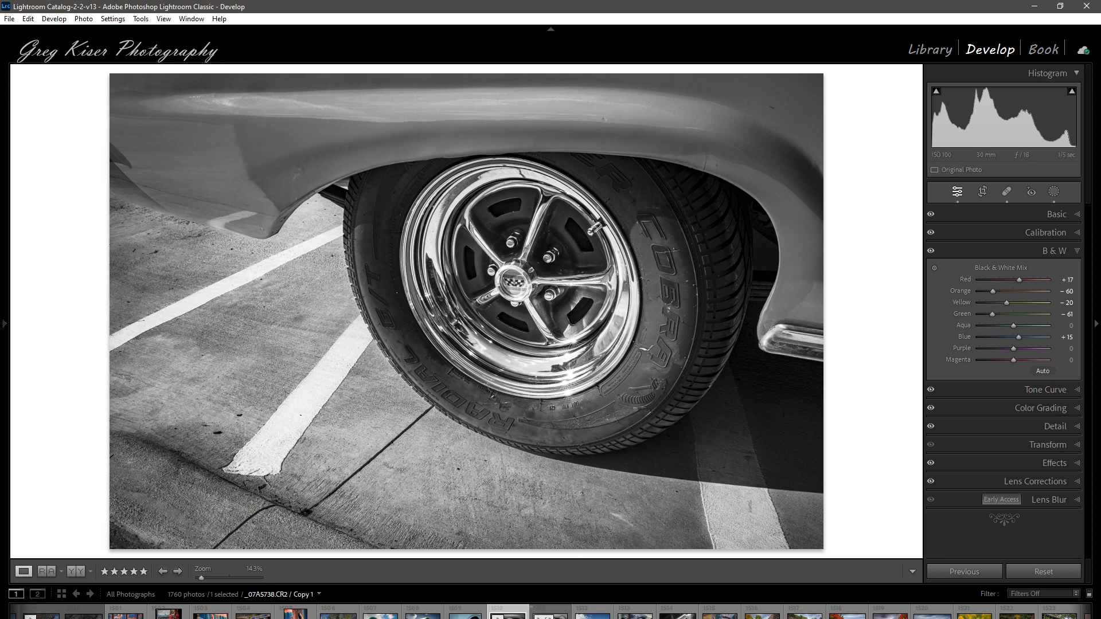
key(Right)
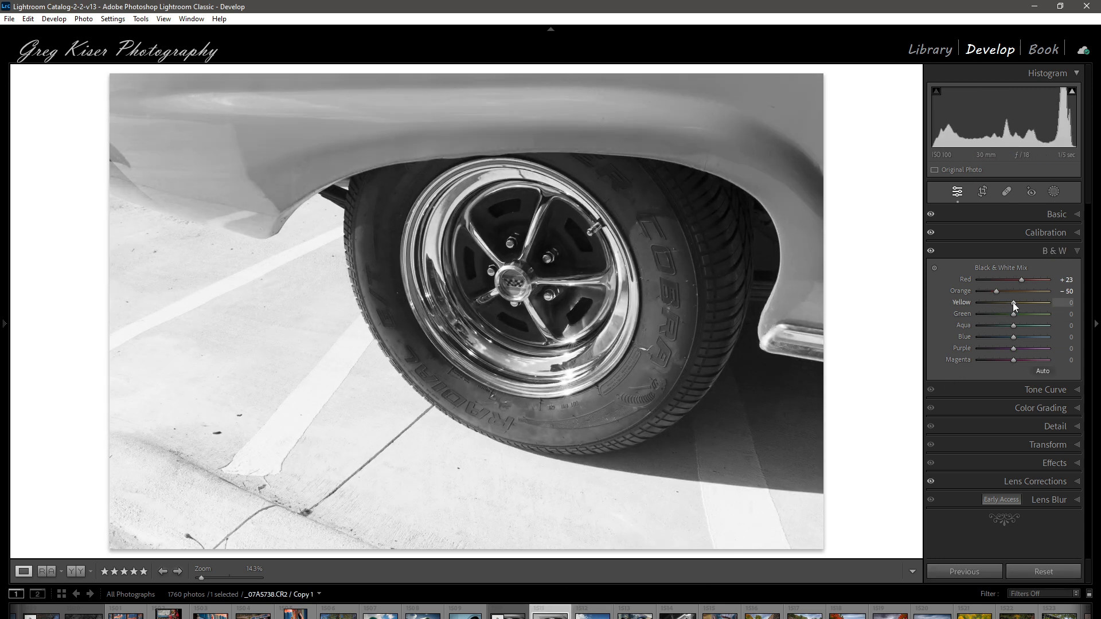
- Set the Black & White Mix to Yellow -43, Green -35 and Blue +50, with Magenta reset to 0
drag(1013, 302, 1001, 301)
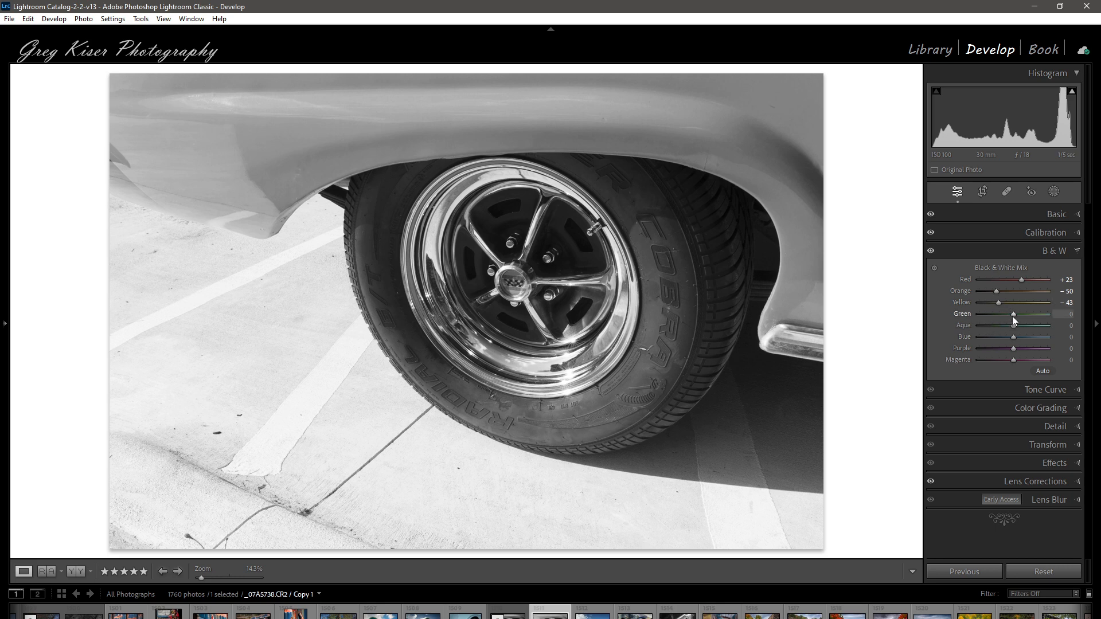
mouse_move(1013, 314)
mouse_down()
mouse_move(985, 311)
mouse_move(1000, 312)
mouse_up()
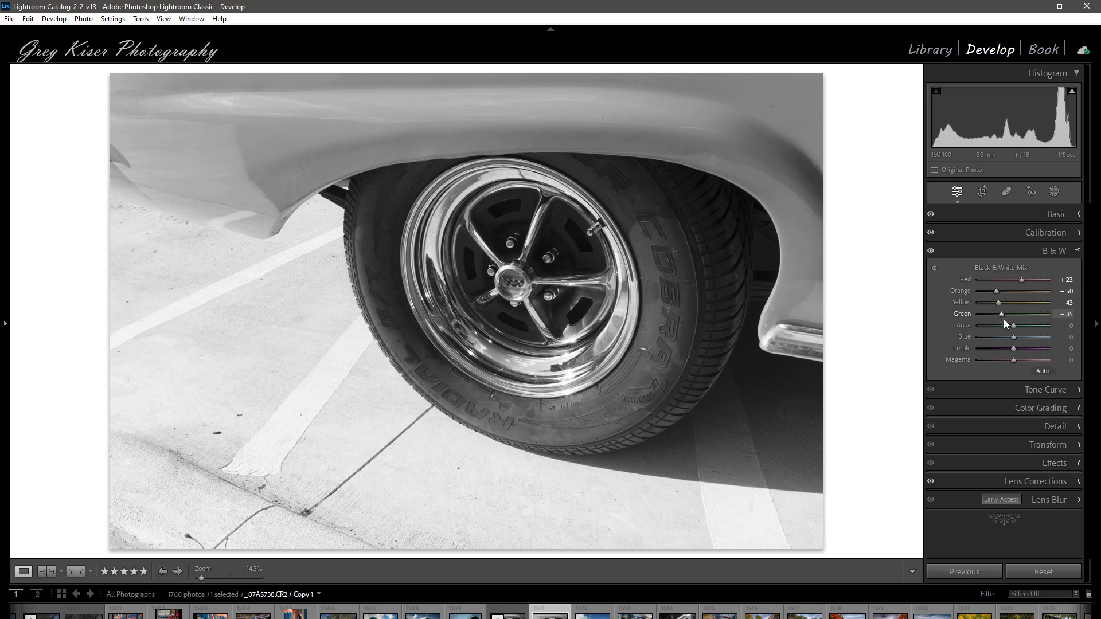
mouse_move(1014, 325)
mouse_down()
mouse_move(996, 325)
mouse_move(1014, 325)
mouse_up()
drag(1013, 337, 1006, 360)
double_click(1006, 360)
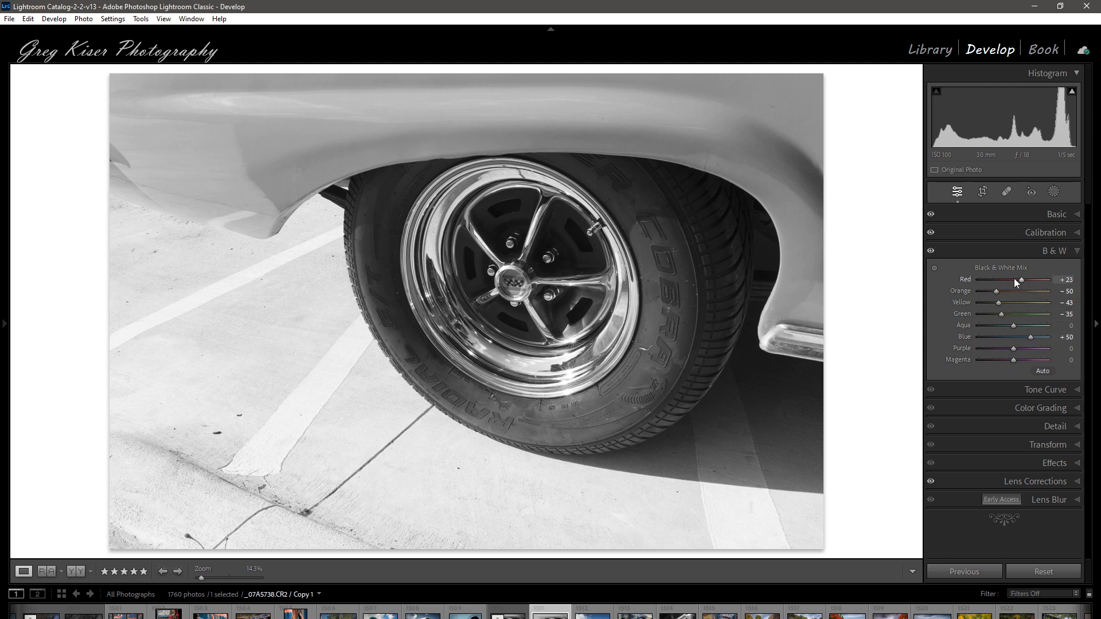
- Use targeted adjustment on the fender to set Aqua to -5 and Blue to +49, and compare the mix switched off and on
click(934, 269)
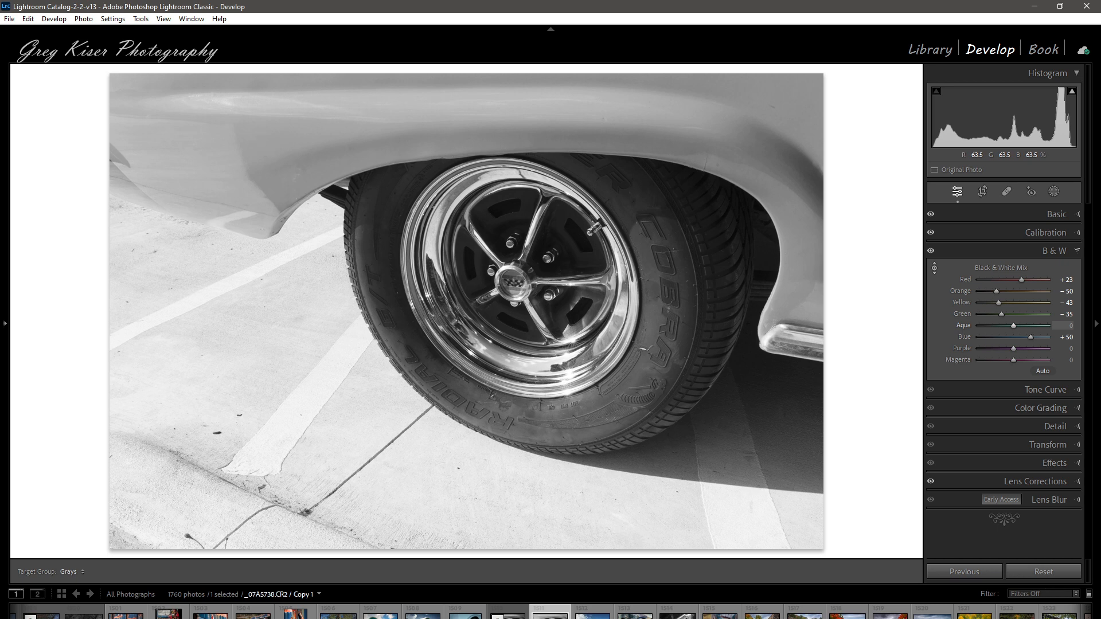
mouse_move(436, 115)
mouse_down()
mouse_move(437, 106)
mouse_move(436, 115)
mouse_up()
click(931, 253)
click(931, 253)
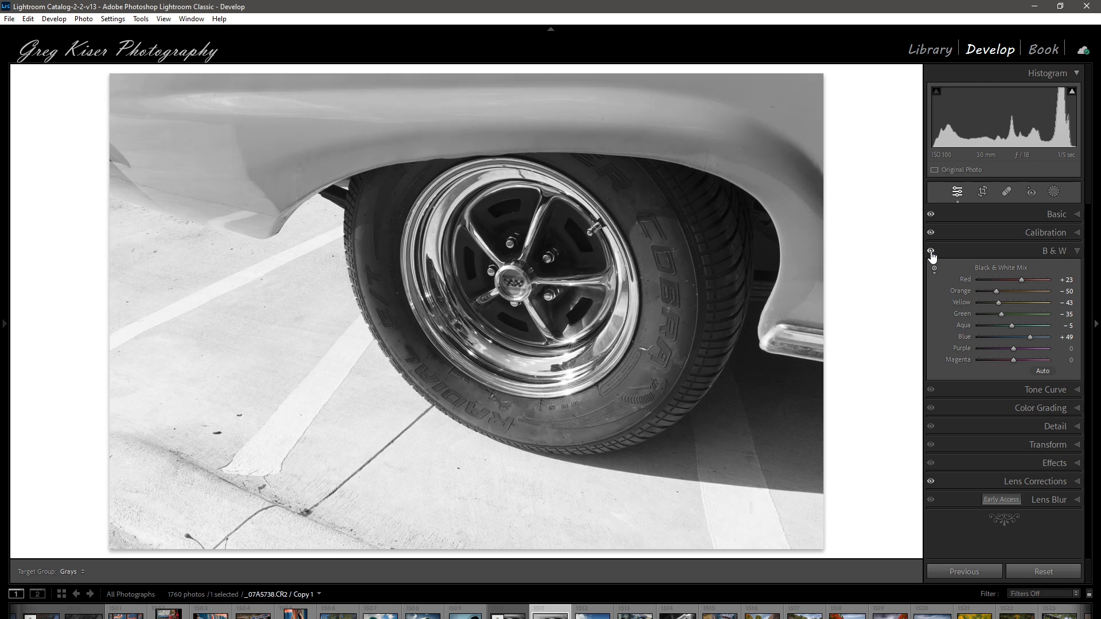
- Toggle the Black & White Mix off and on repeatedly to examine its effect on the copy's fender and pavement tones
click(931, 252)
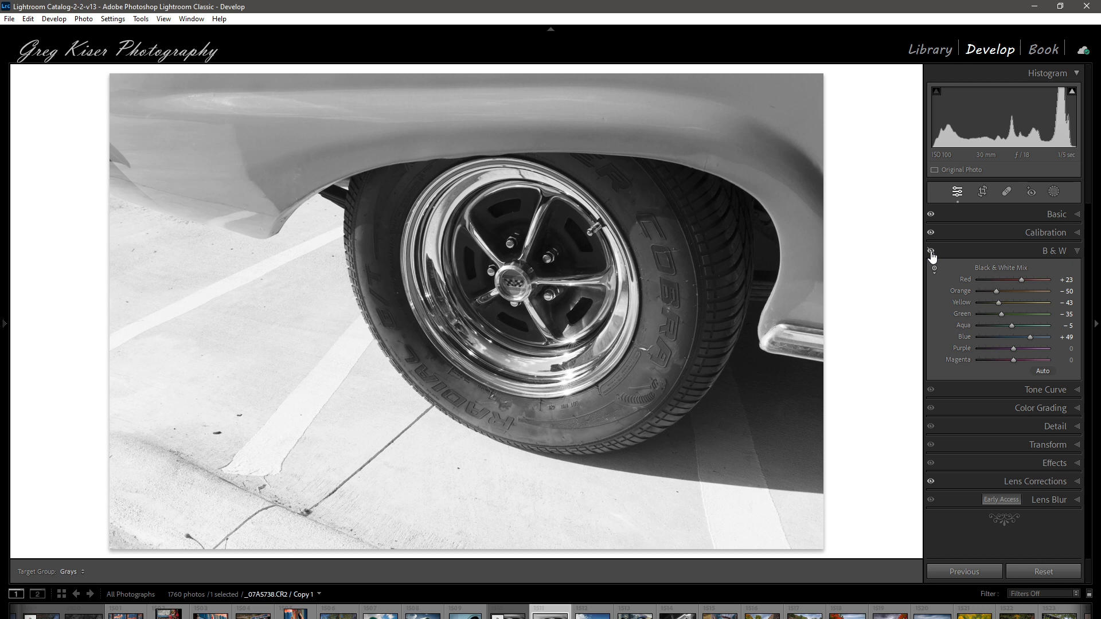
click(930, 252)
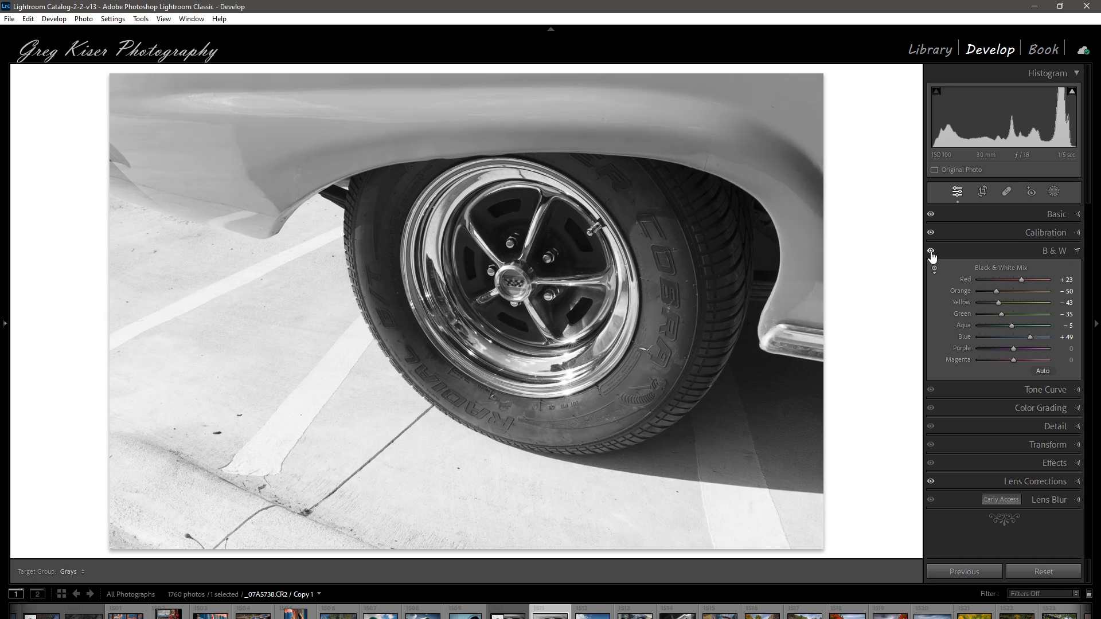
click(931, 253)
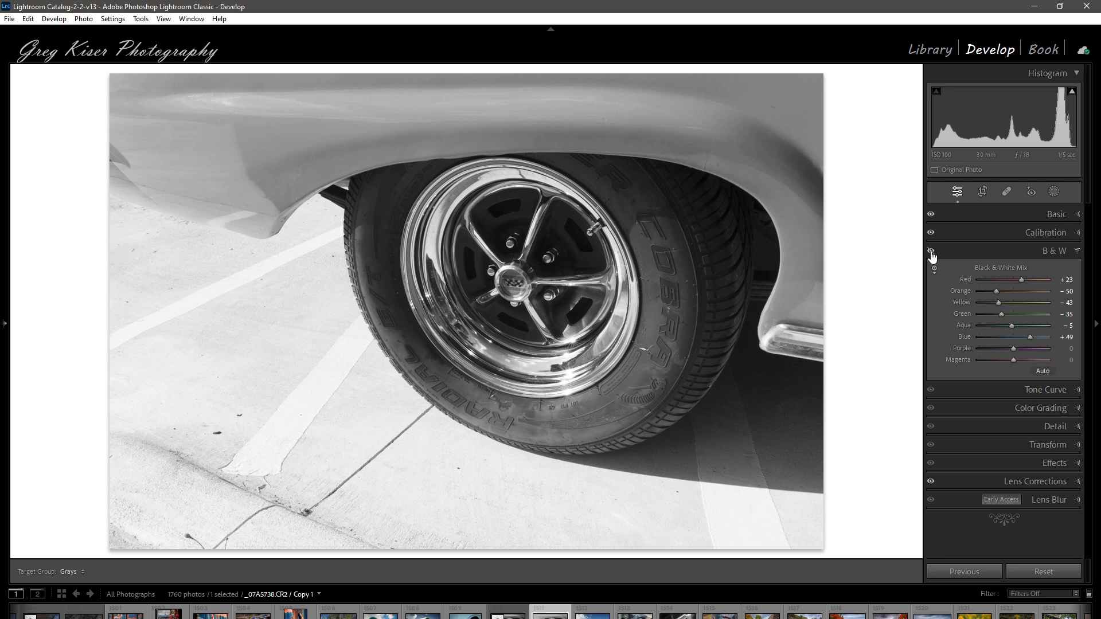
click(931, 253)
click(930, 252)
click(930, 252)
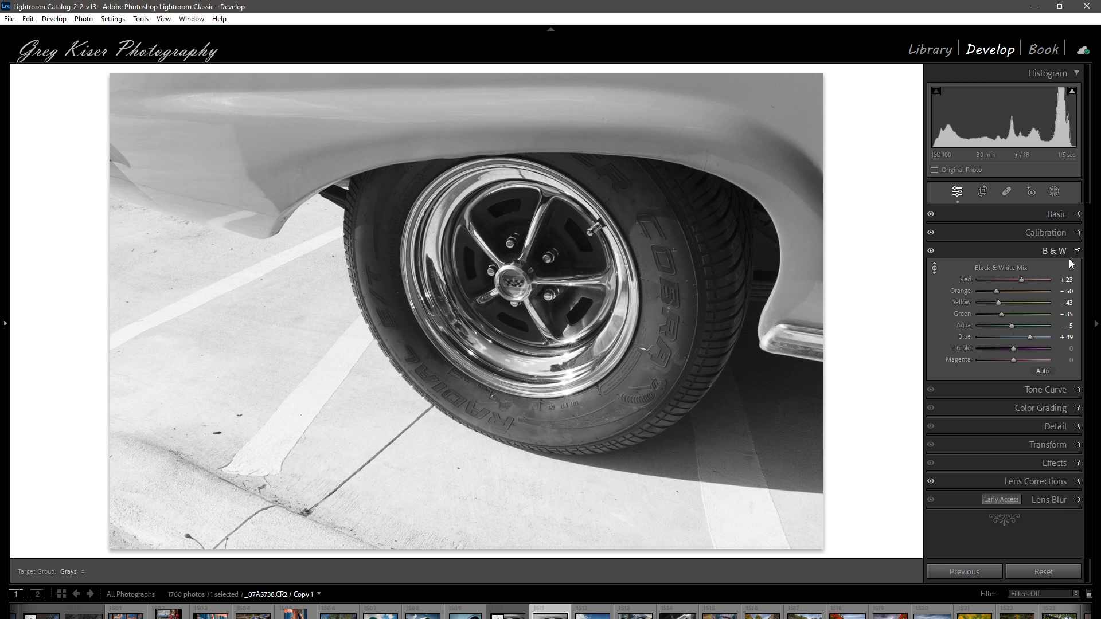
- Review the copy's Basic settings, and compare the image with the Calibration and B&W adjustments switched off and on
click(1078, 217)
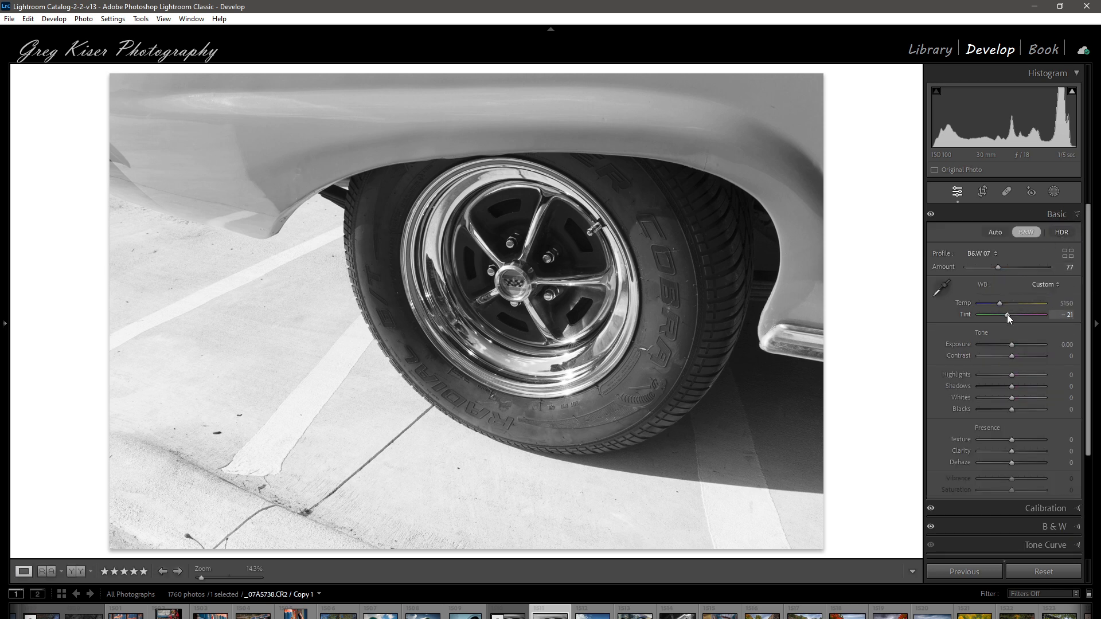
click(931, 511)
click(930, 511)
click(932, 528)
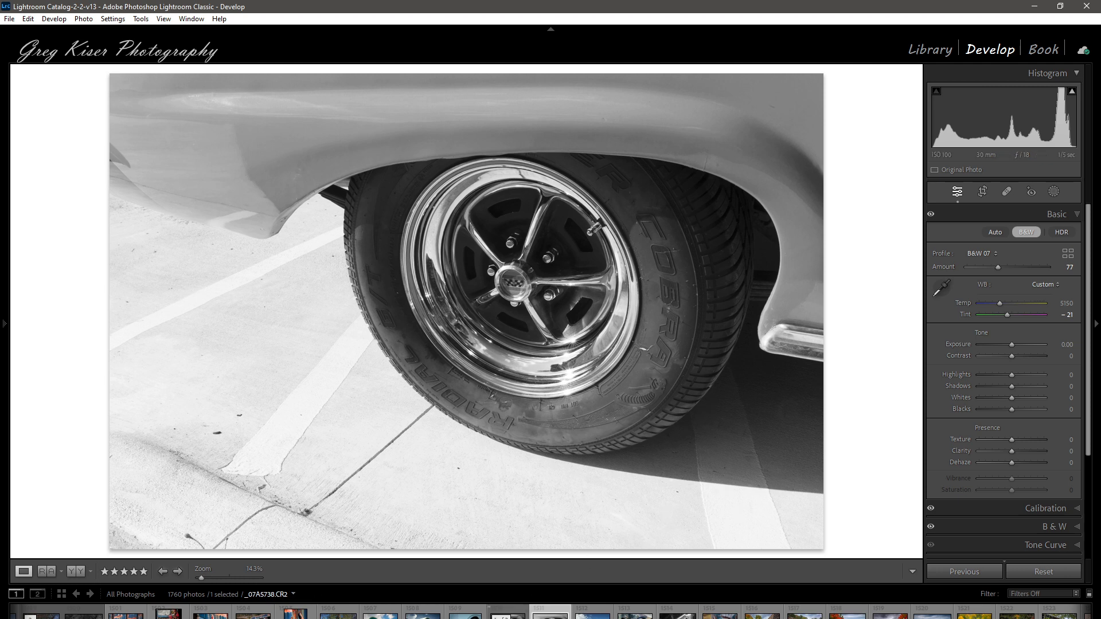
- Return to the finished original photo and examine its Calibration, Black & White Mix, Color Grading and Tone Curve settings
key(Left)
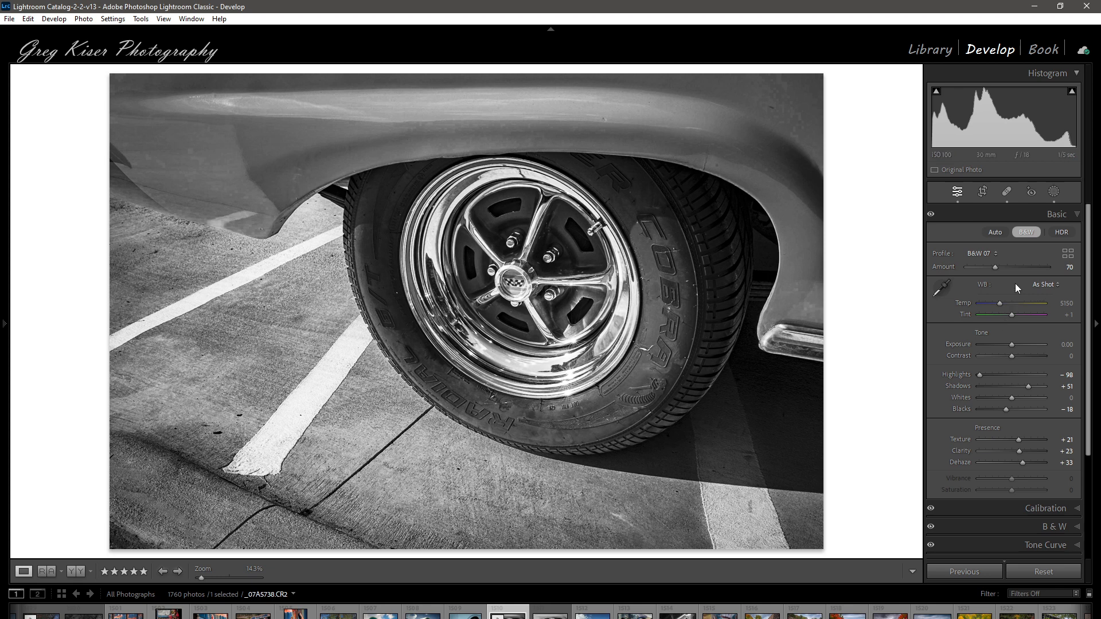
scroll(1086, 393, down, 5)
click(1077, 385)
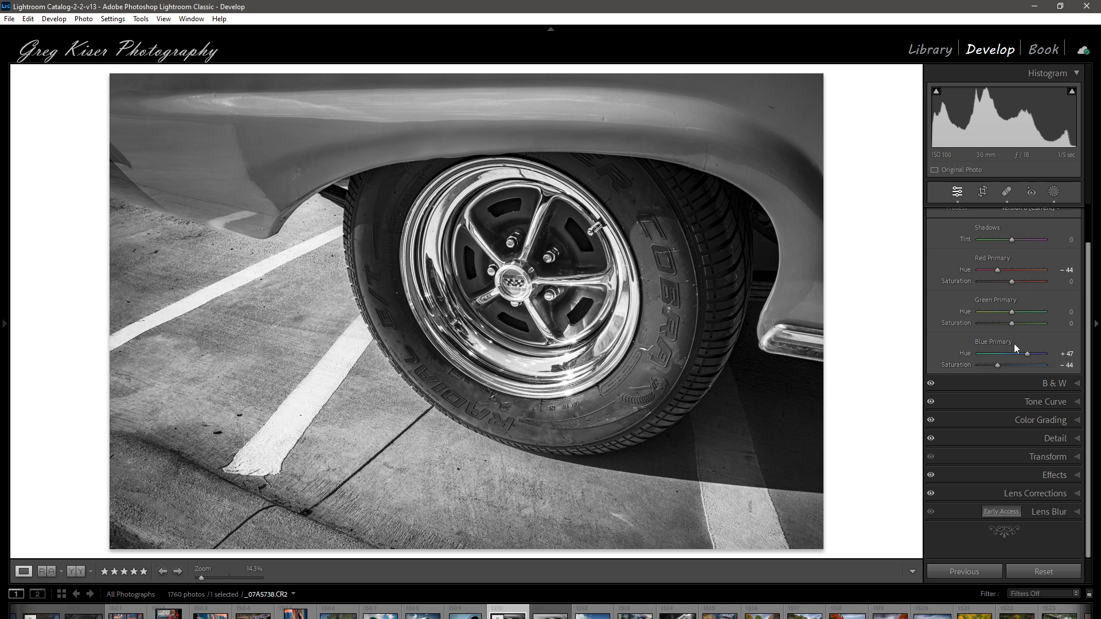
click(1074, 383)
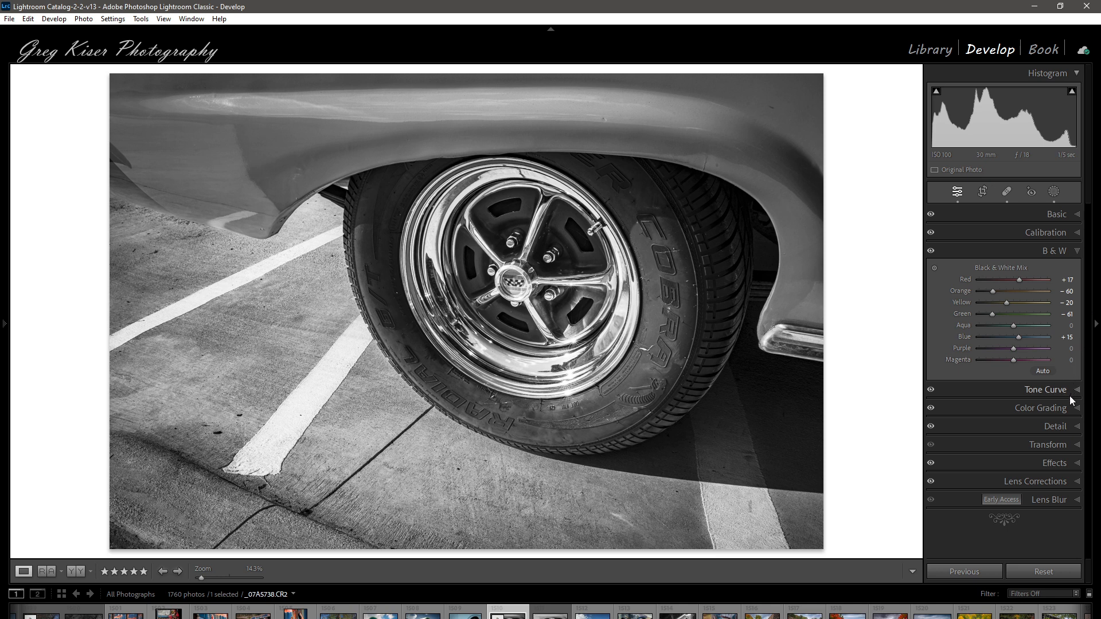
click(969, 407)
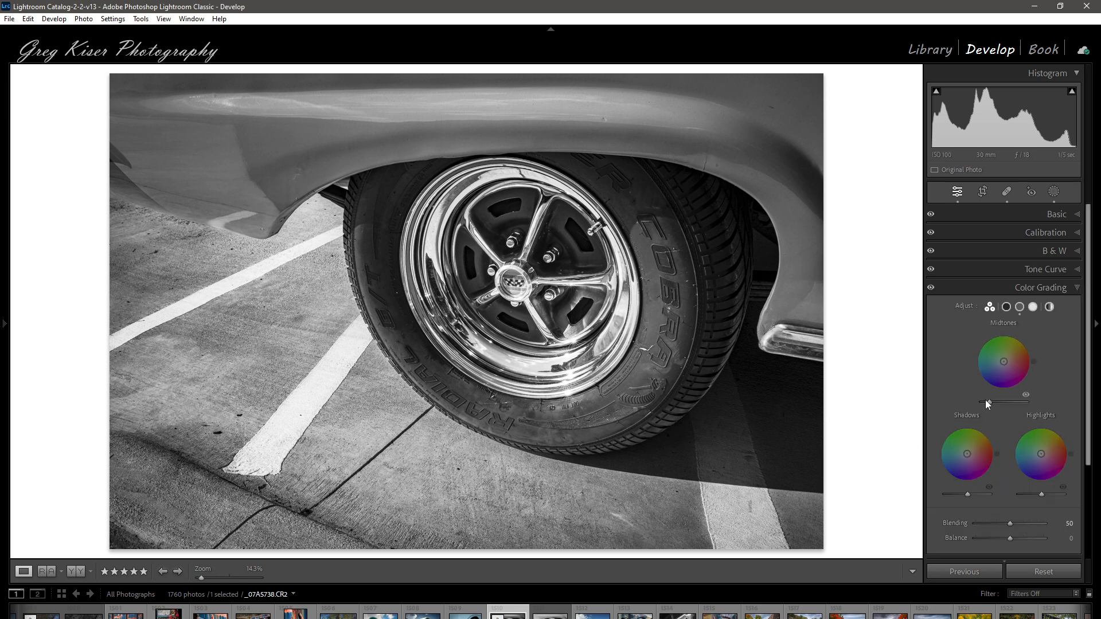
click(1078, 269)
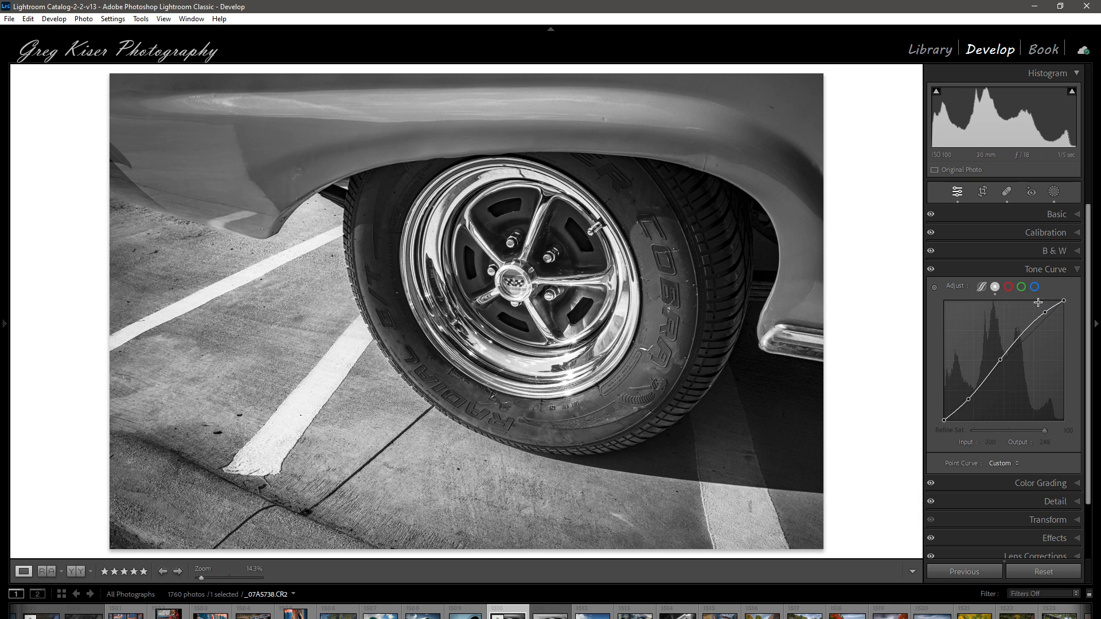
key(alt)
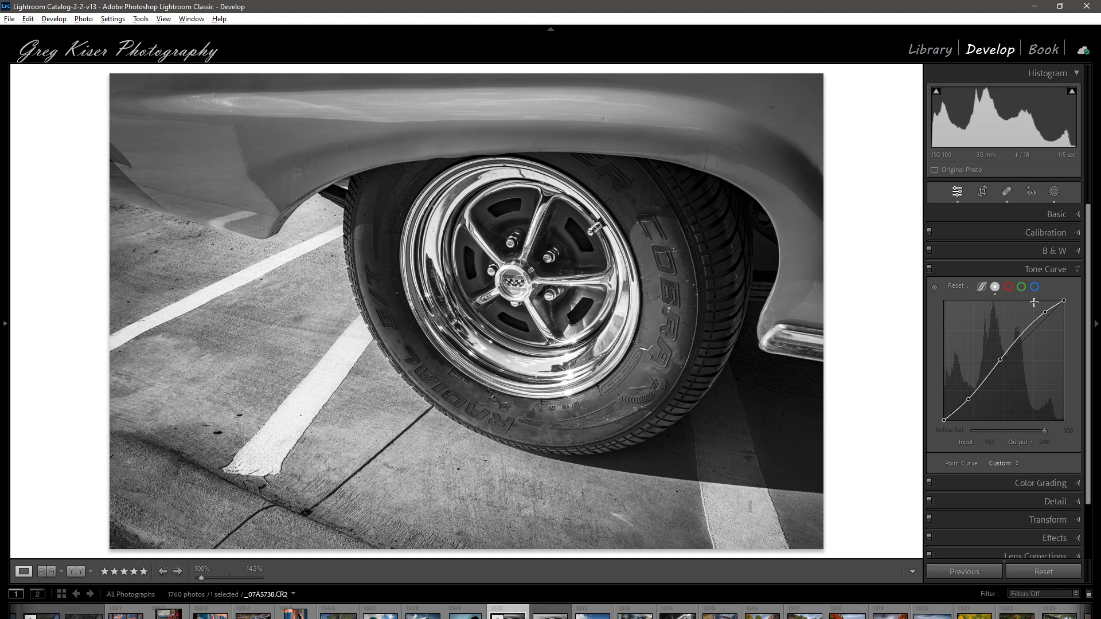